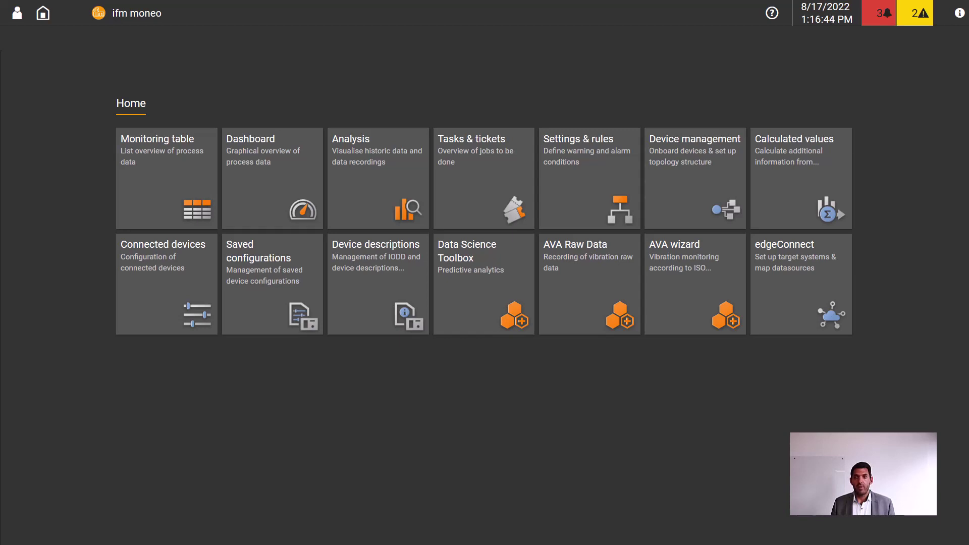
In Device management, drag a Machine location element under Vibration monitoring and name it Fan.
{"action": "left_click", "coordinate": [706, 198]}
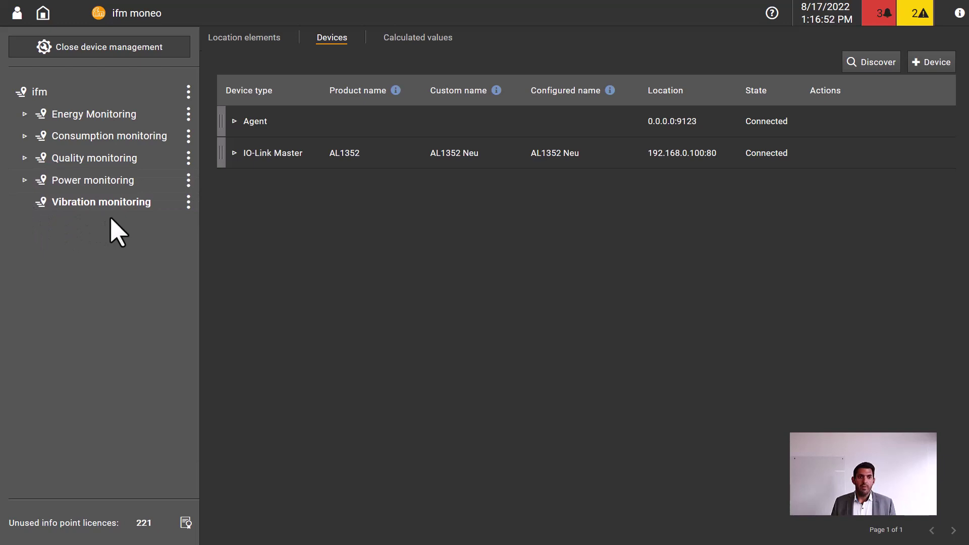
{"action": "left_click", "coordinate": [253, 41]}
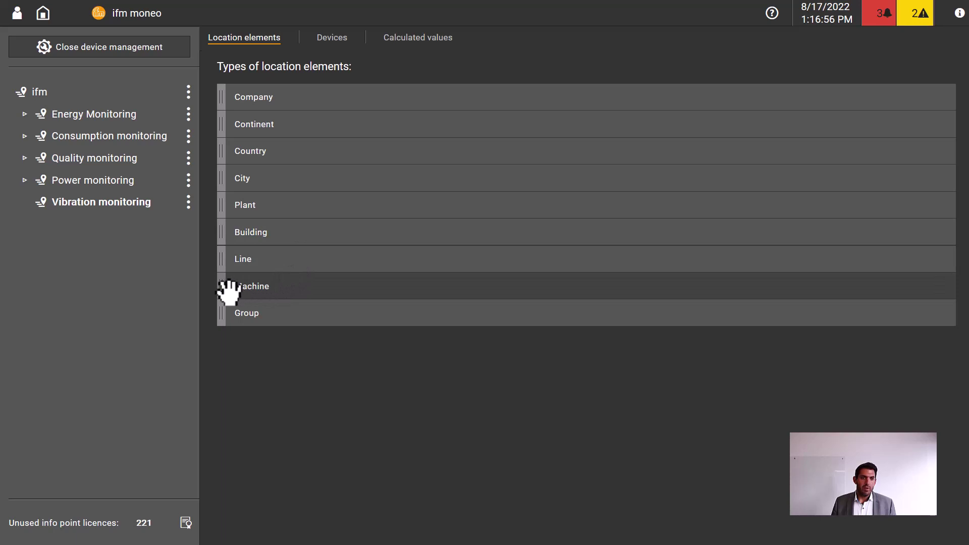
{"action": "left_click_drag", "start_coordinate": [224, 290], "coordinate": [86, 217]}
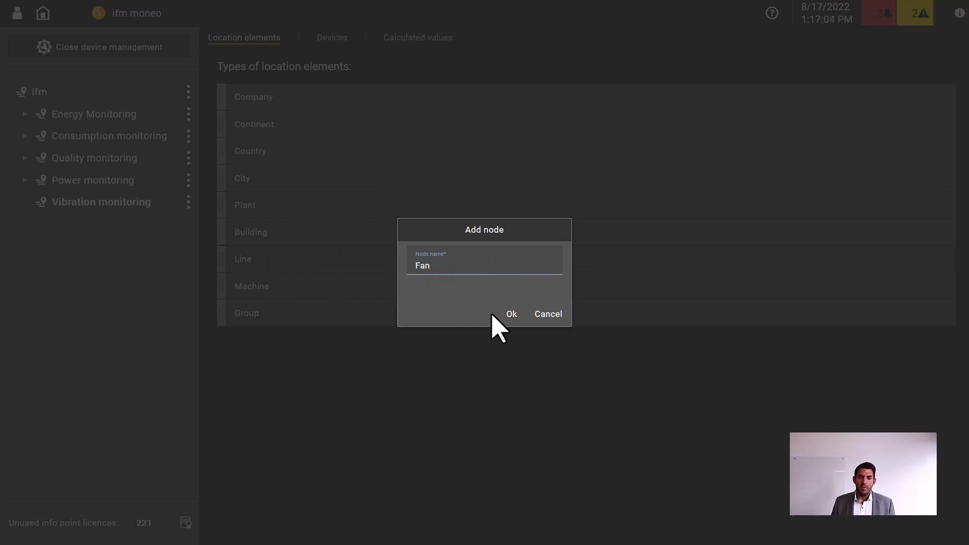
{"action": "left_click", "coordinate": [508, 315]}
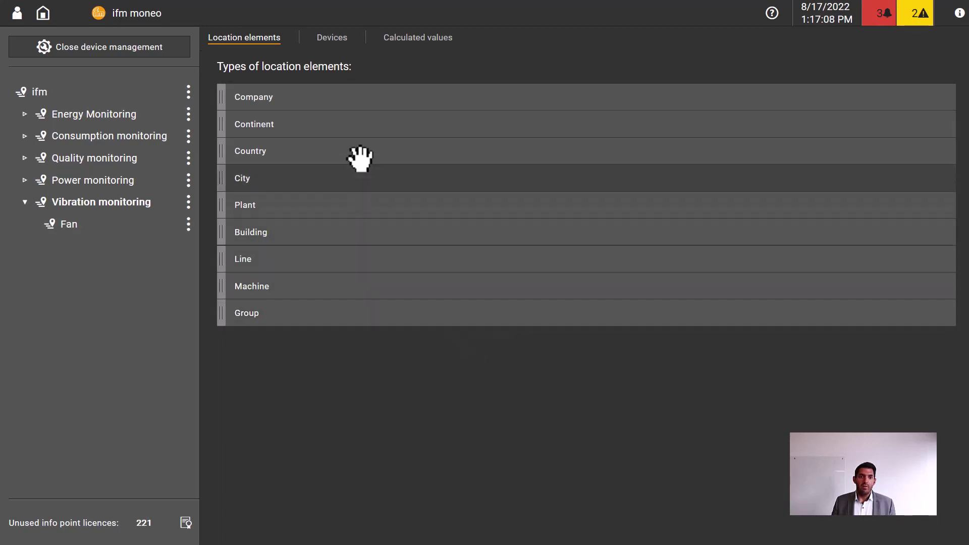
Move the VVB001 sensor from the IO-Link Master to the Fan location.
{"action": "left_click", "coordinate": [333, 42]}
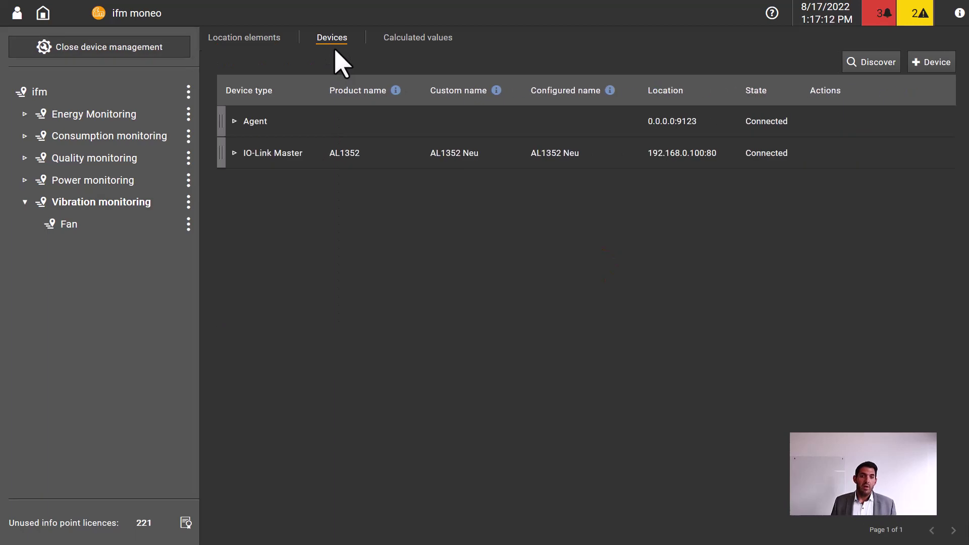
{"action": "left_click", "coordinate": [236, 156]}
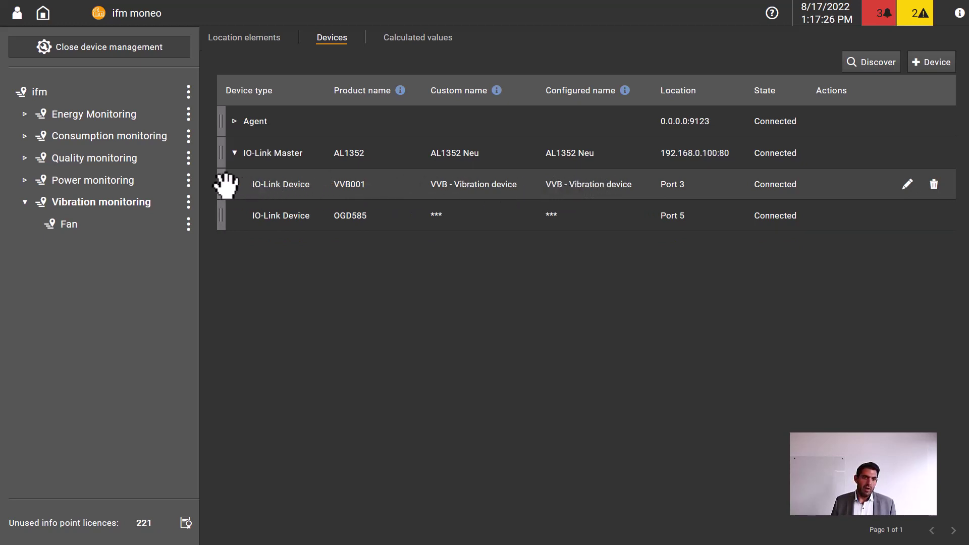
{"action": "mouse_move", "coordinate": [225, 184]}
{"action": "left_mouse_down"}
{"action": "mouse_move", "coordinate": [69, 232]}
{"action": "mouse_move", "coordinate": [89, 235]}
{"action": "left_mouse_up"}
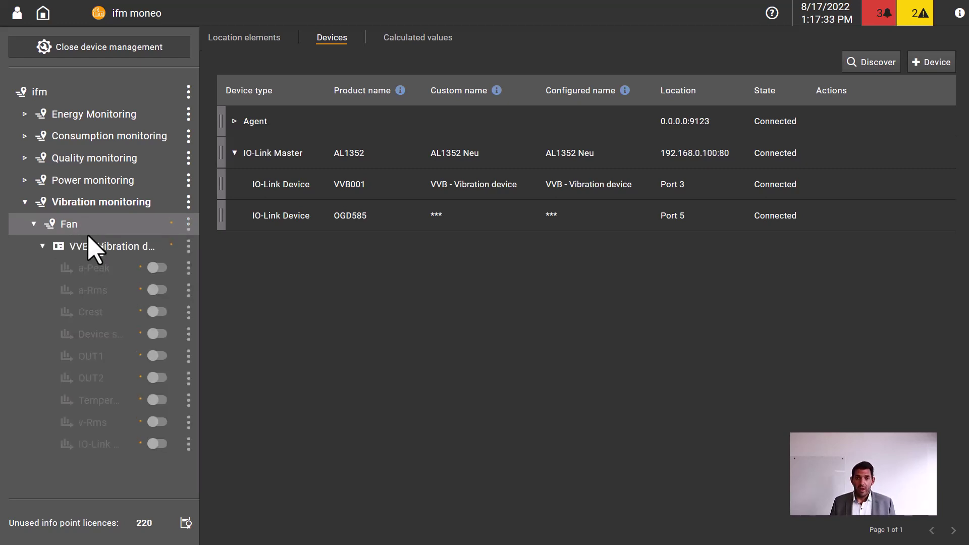
Activate all nine VVB001 data points, including OUT1 and OUT2.
{"action": "left_click", "coordinate": [84, 242]}
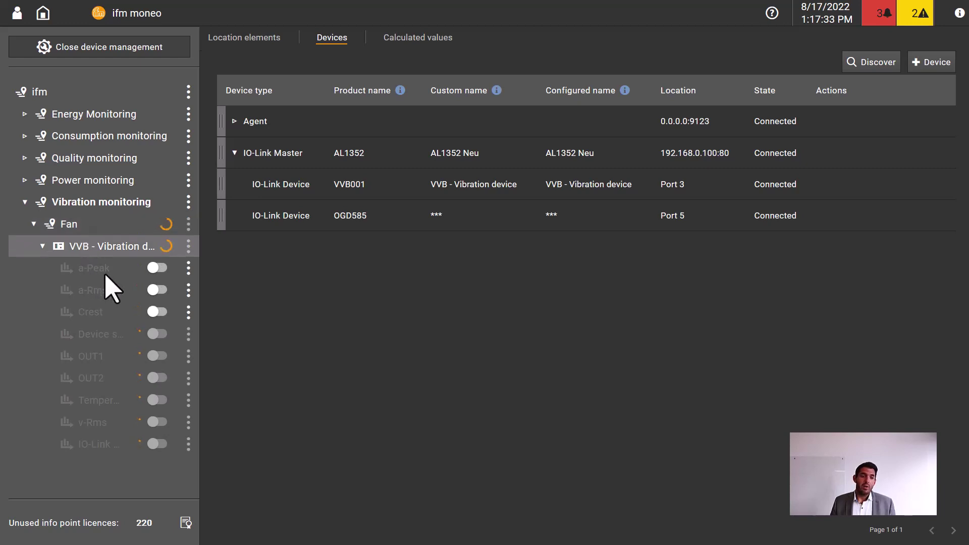
{"action": "left_click", "coordinate": [159, 274]}
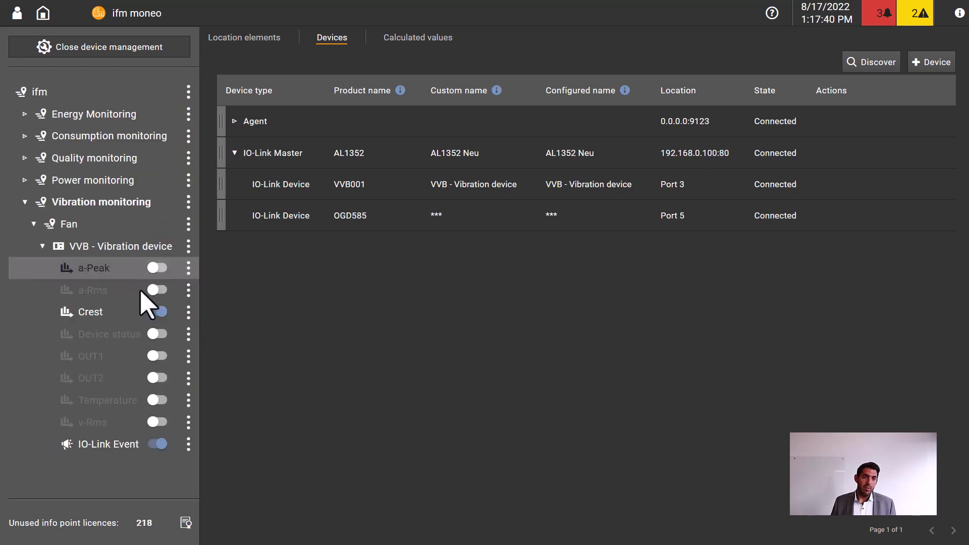
{"action": "left_click", "coordinate": [157, 378]}
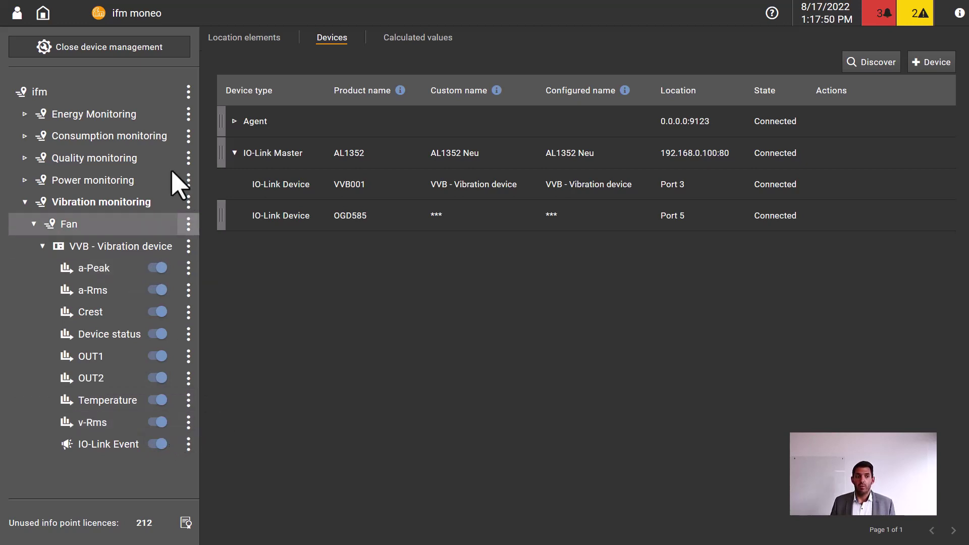
Leave device management and view the empty Vibration monitoring dashboard.
{"action": "left_click", "coordinate": [155, 52]}
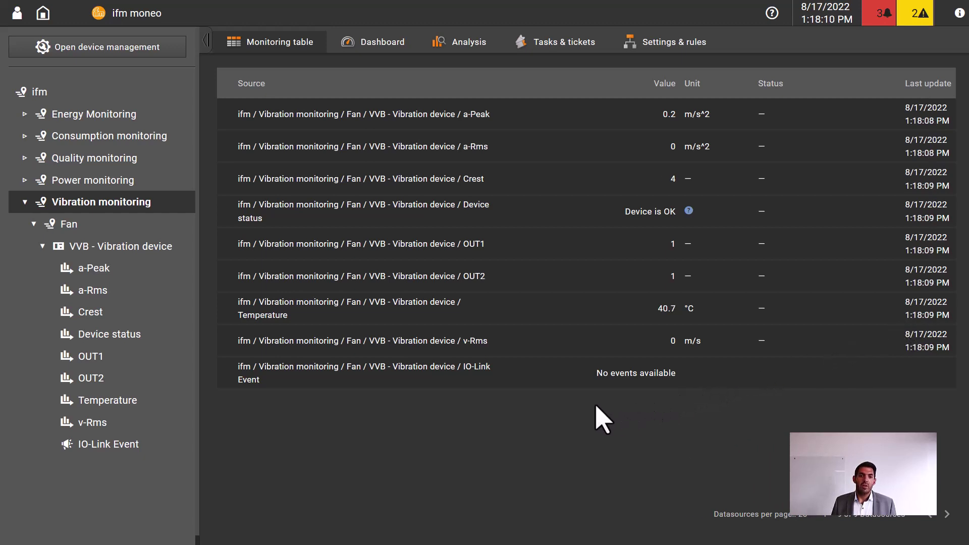
{"action": "left_click", "coordinate": [384, 45]}
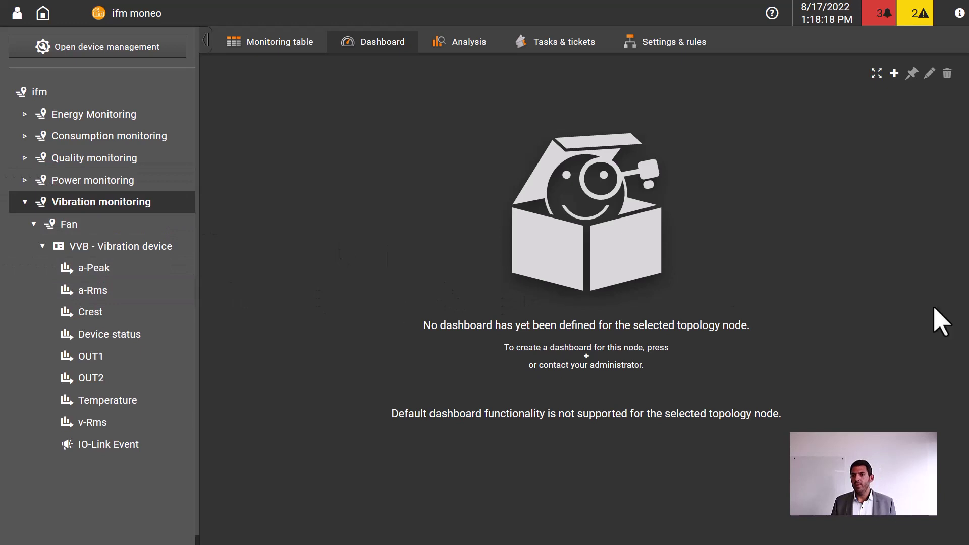
Create a new Vibration monitoring dashboard with the fan photo uploaded as background.
{"action": "left_click", "coordinate": [893, 75]}
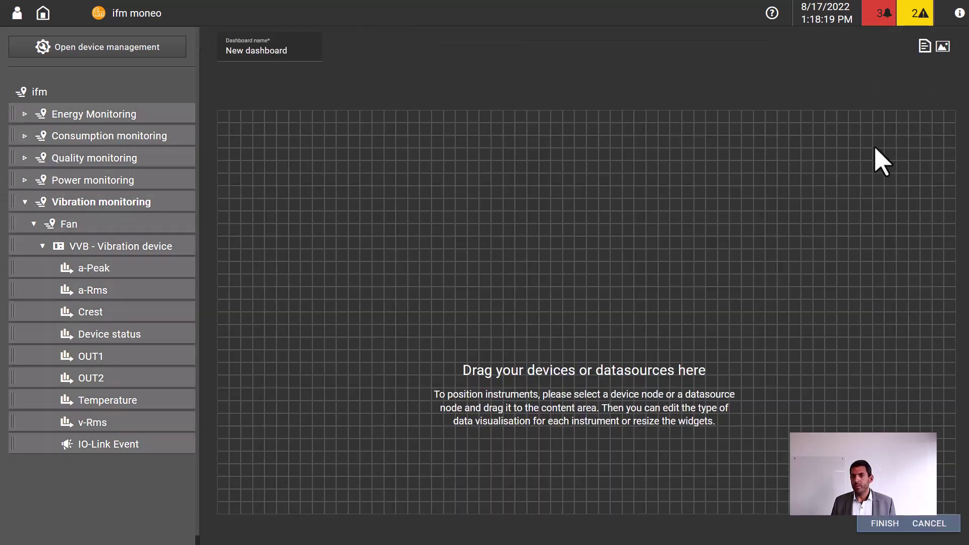
{"action": "left_click", "coordinate": [942, 49]}
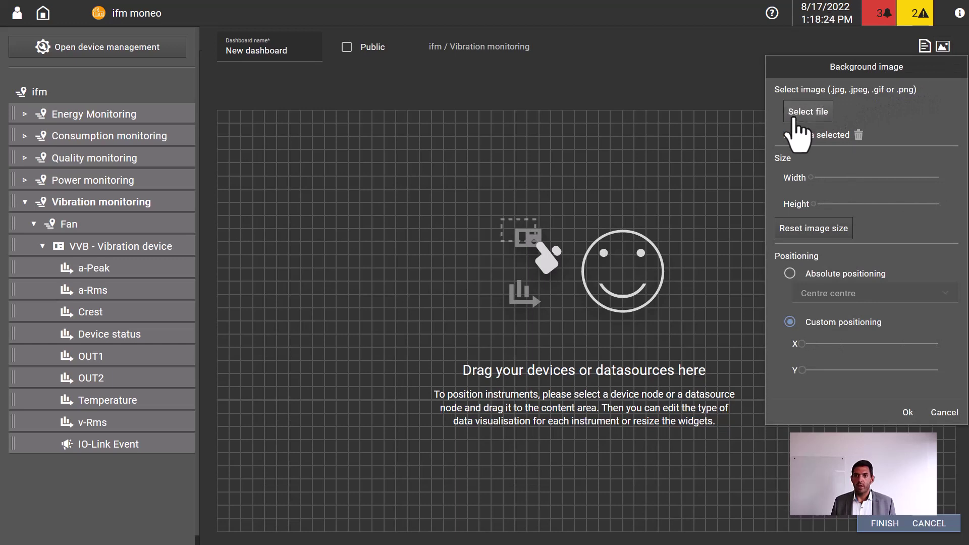
{"action": "left_click", "coordinate": [796, 114]}
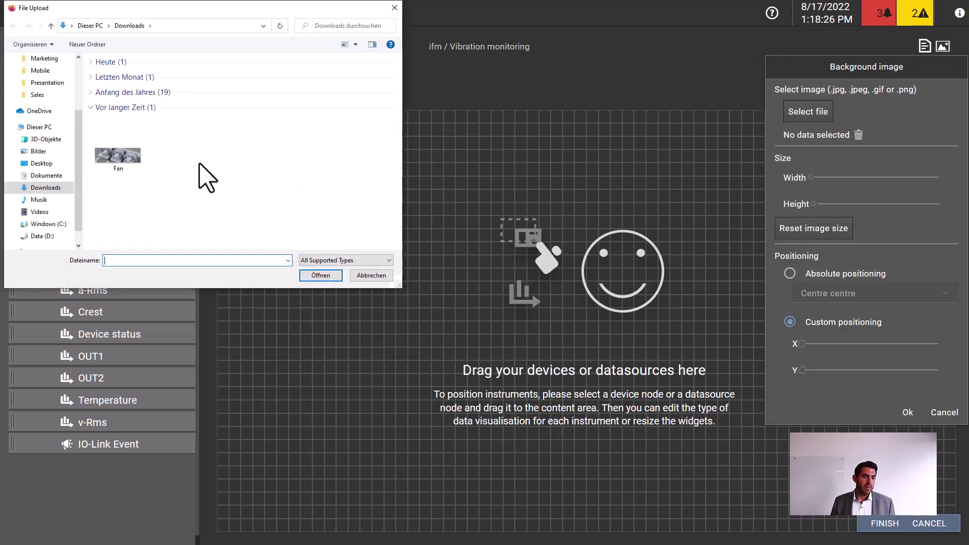
{"action": "mouse_move", "coordinate": [118, 158]}
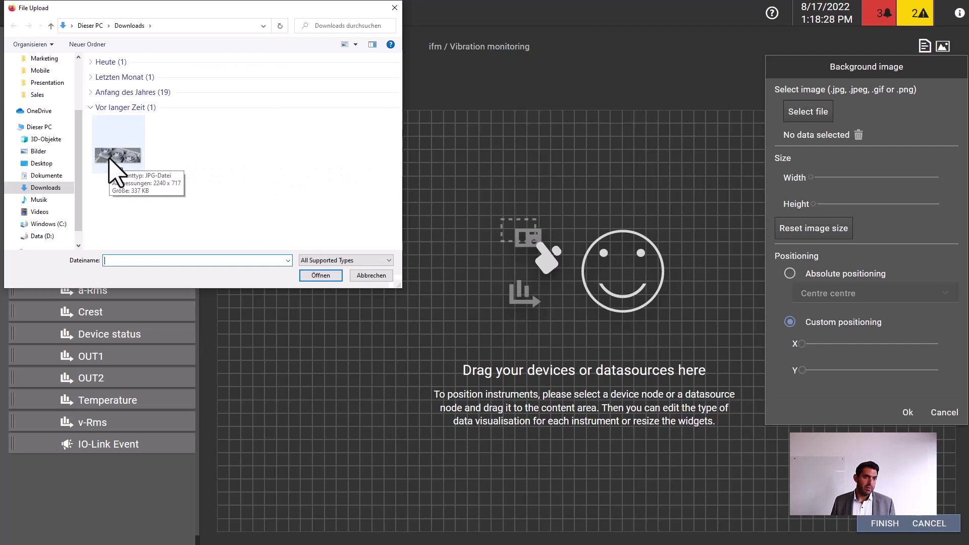
{"action": "left_click", "coordinate": [114, 163]}
{"action": "left_click", "coordinate": [333, 276]}
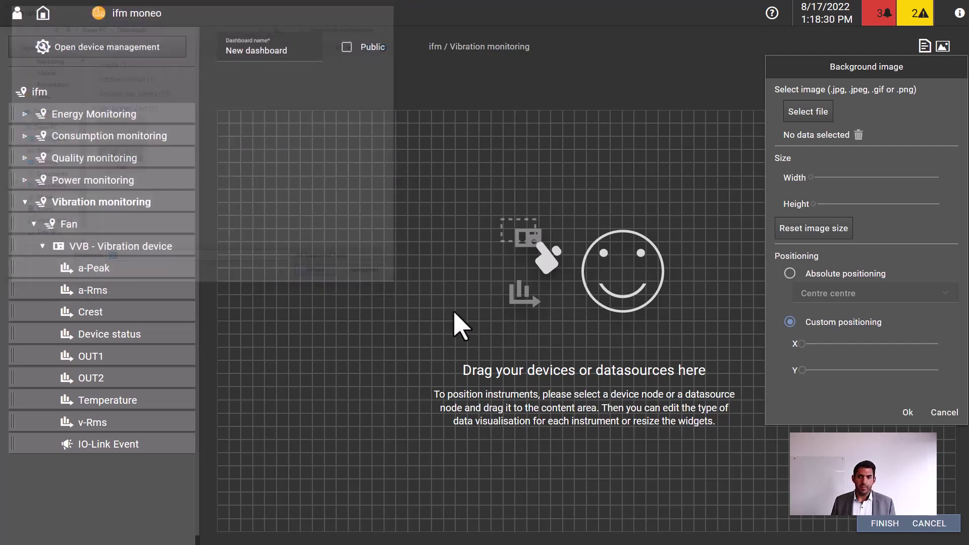
{"action": "left_click", "coordinate": [911, 416]}
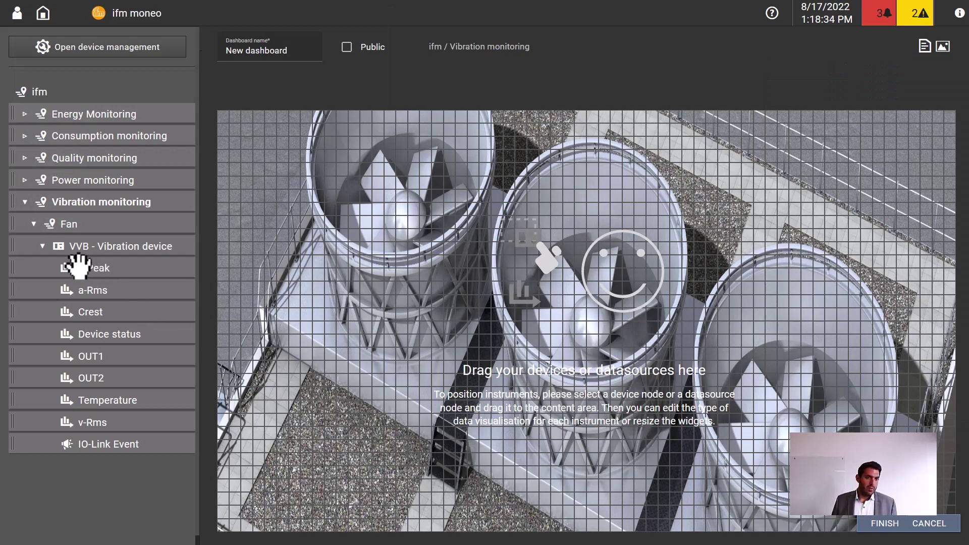
Add an enlarged a-Peak line chart right of the fan image, with a-Rms included.
{"action": "left_click_drag", "start_coordinate": [70, 268], "coordinate": [310, 190]}
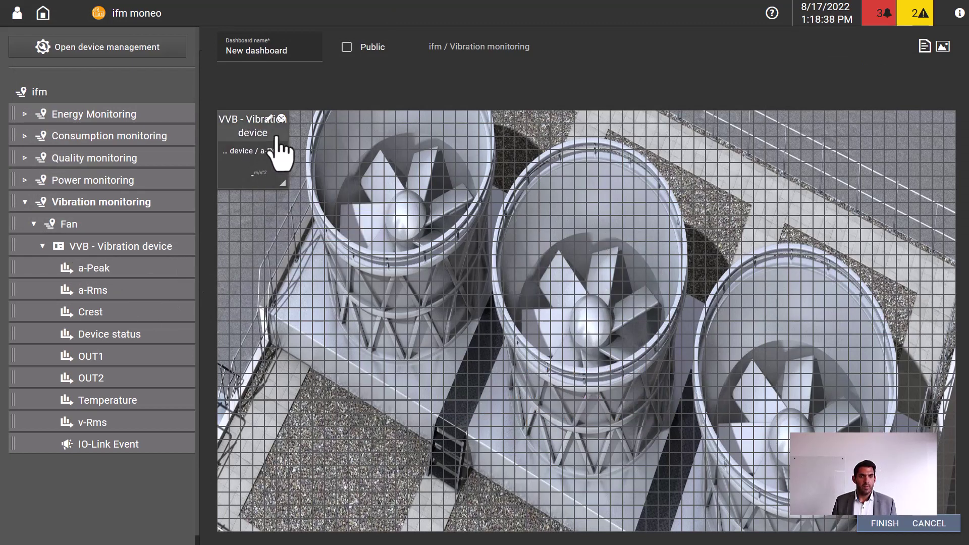
{"action": "left_click", "coordinate": [269, 120]}
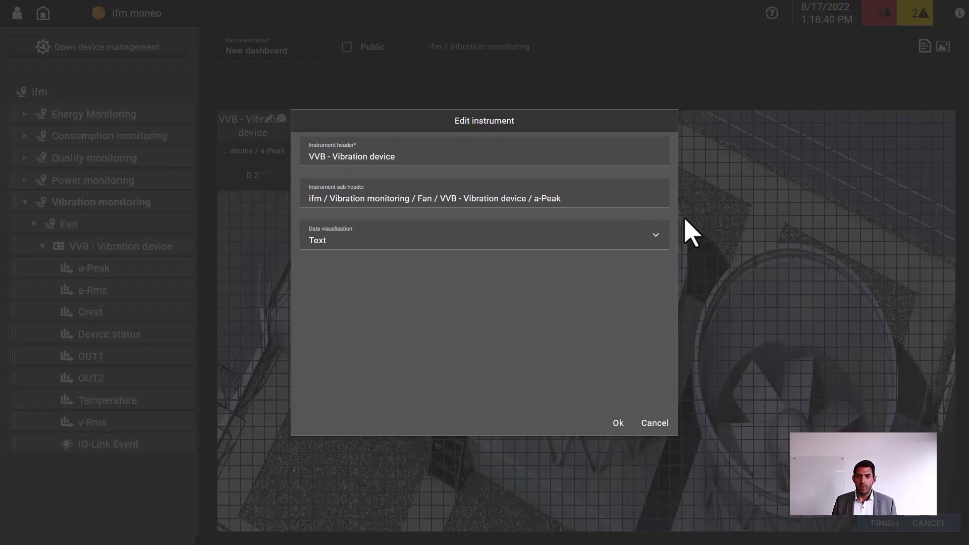
{"action": "left_click", "coordinate": [656, 235]}
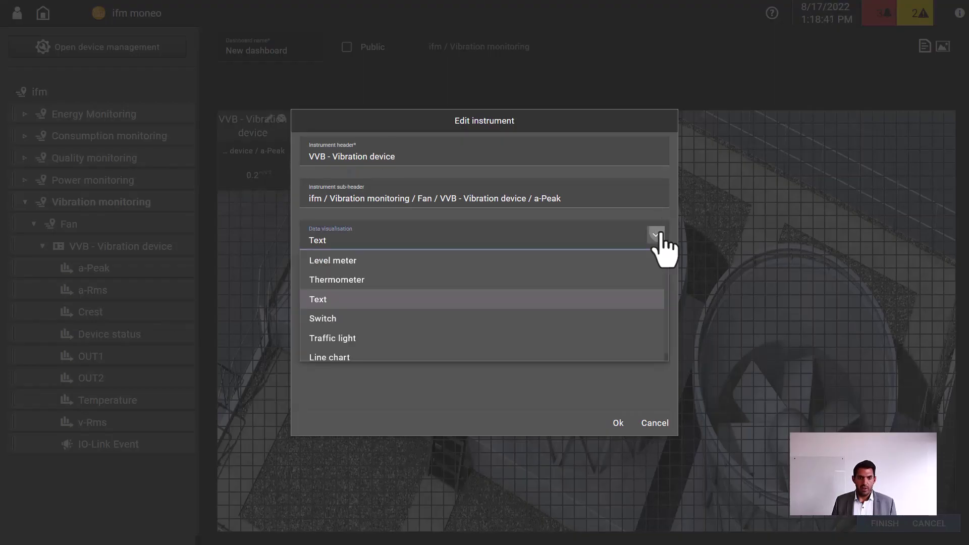
{"action": "left_click", "coordinate": [458, 353]}
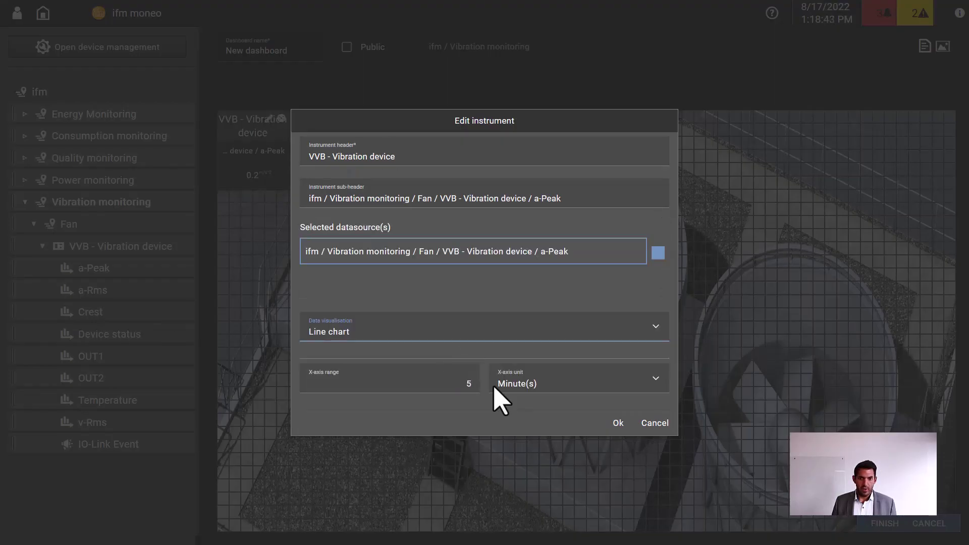
{"action": "left_click", "coordinate": [617, 423]}
{"action": "left_click_drag", "start_coordinate": [292, 144], "coordinate": [824, 155]}
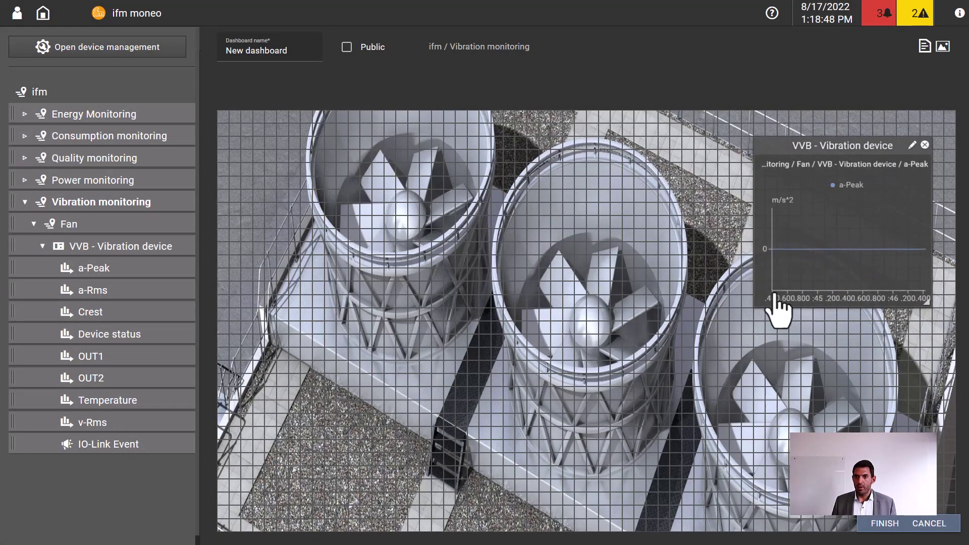
{"action": "left_click_drag", "start_coordinate": [758, 306], "coordinate": [679, 354]}
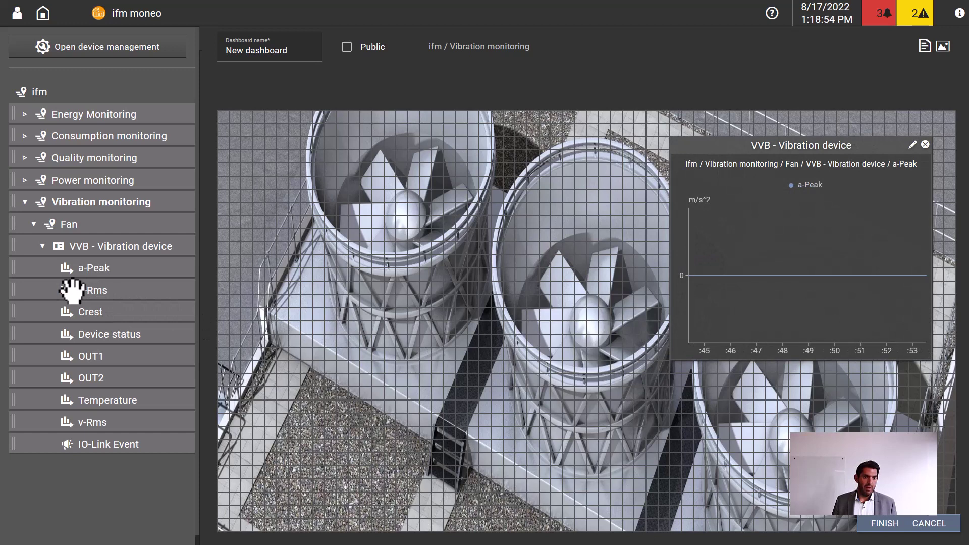
{"action": "left_click_drag", "start_coordinate": [73, 289], "coordinate": [753, 252]}
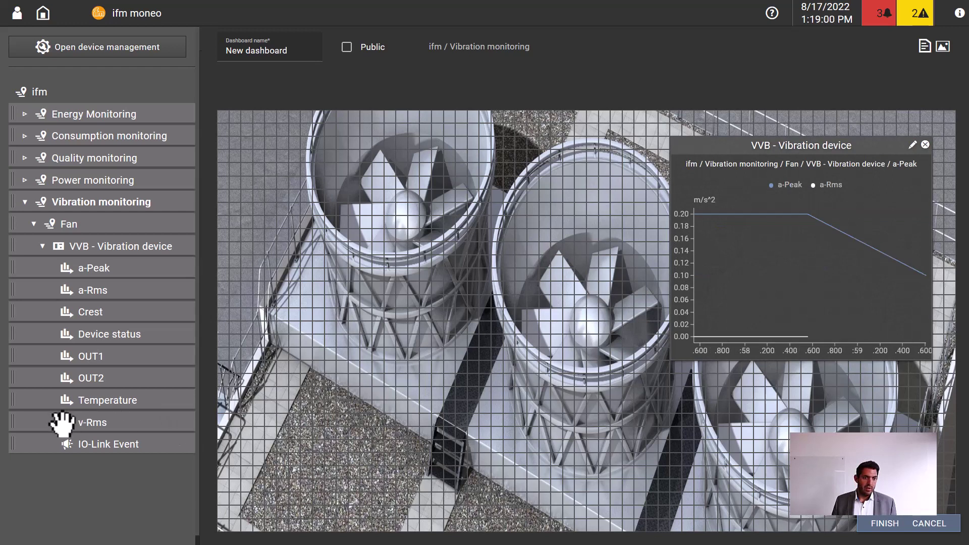
Add v-Rms as a text widget placed beside the a-Peak chart.
{"action": "mouse_move", "coordinate": [62, 422]}
{"action": "left_mouse_down"}
{"action": "mouse_move", "coordinate": [426, 240]}
{"action": "mouse_move", "coordinate": [426, 251]}
{"action": "left_mouse_up"}
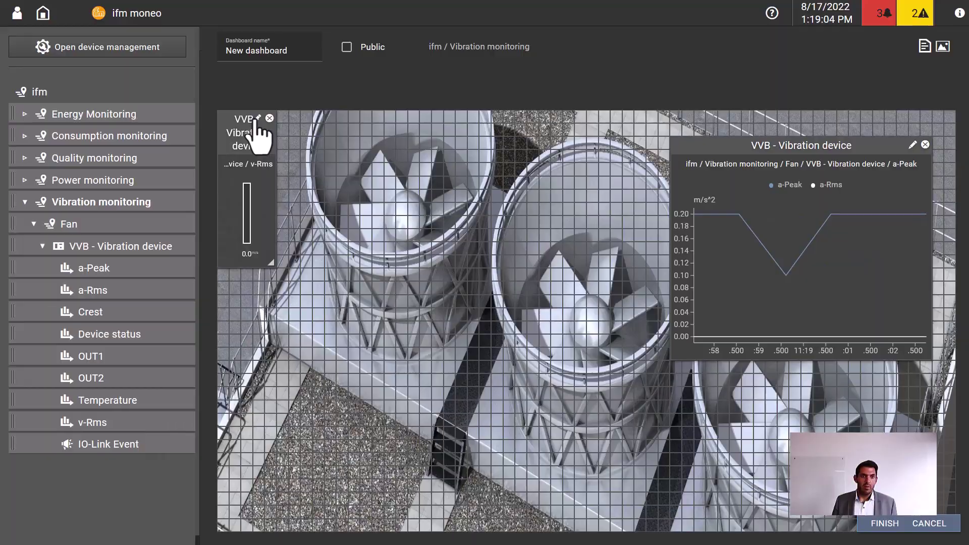
{"action": "left_click", "coordinate": [257, 120]}
{"action": "left_click", "coordinate": [654, 236]}
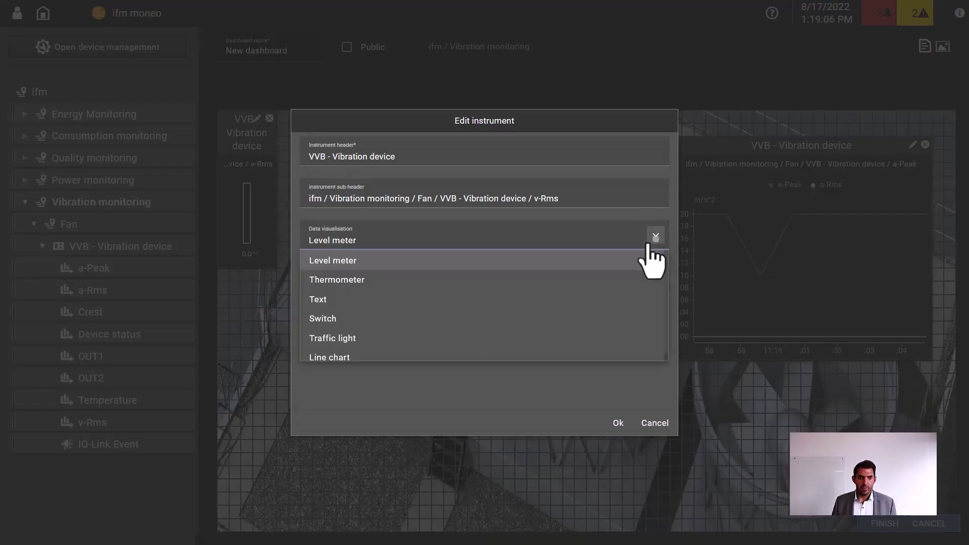
{"action": "left_click", "coordinate": [488, 303]}
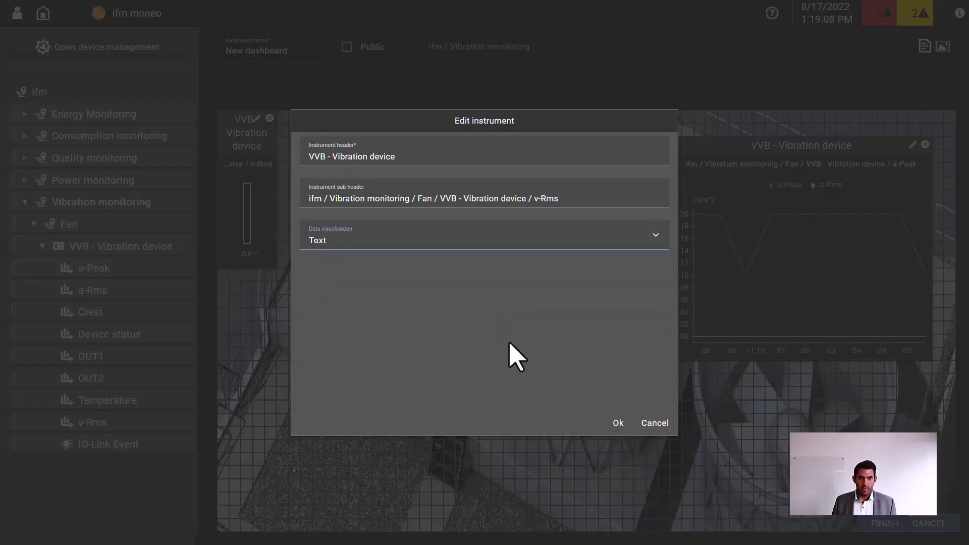
{"action": "left_click", "coordinate": [618, 422]}
{"action": "left_click_drag", "start_coordinate": [255, 141], "coordinate": [583, 161]}
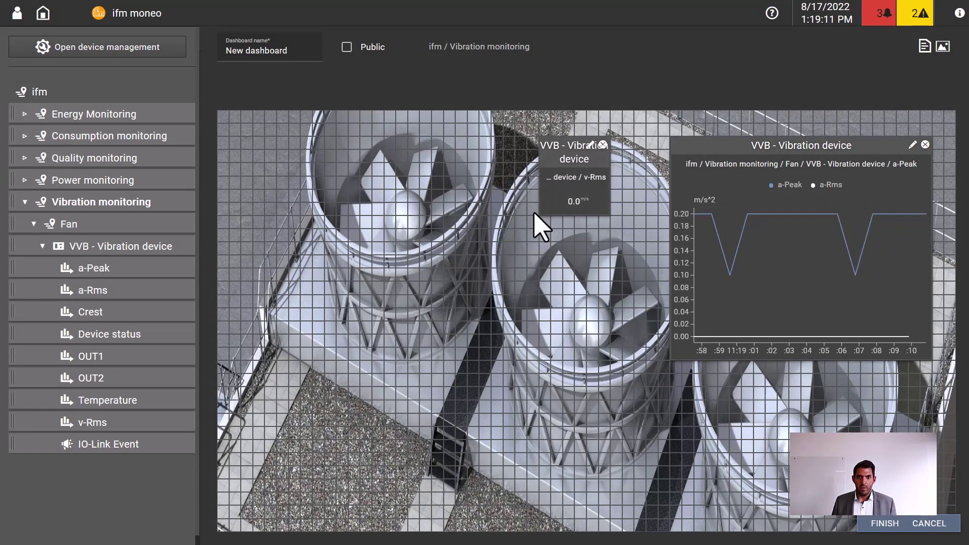
Enlarge the v-Rms widget, place a Temperature thermometer beside it, and finish the dashboard.
{"action": "left_click_drag", "start_coordinate": [542, 217], "coordinate": [479, 265]}
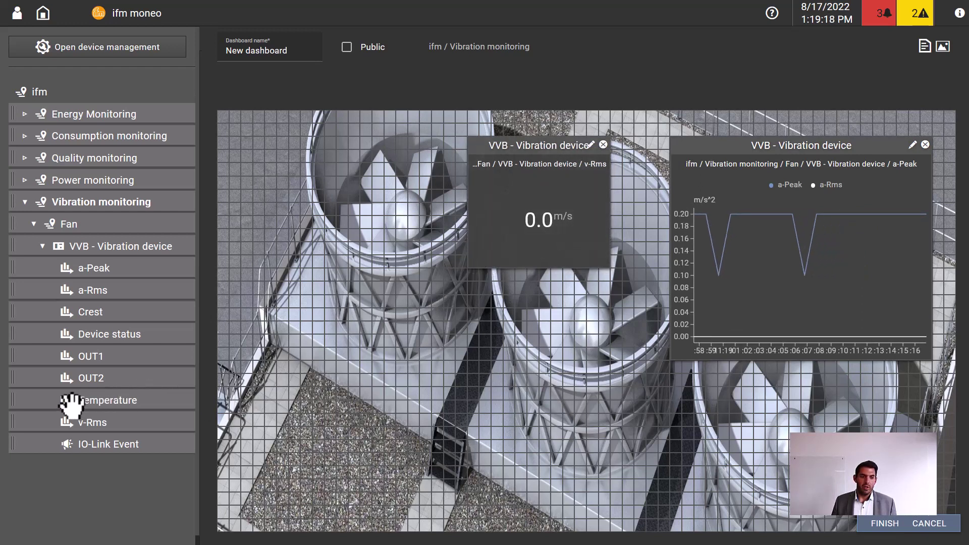
{"action": "left_click_drag", "start_coordinate": [70, 401], "coordinate": [320, 153]}
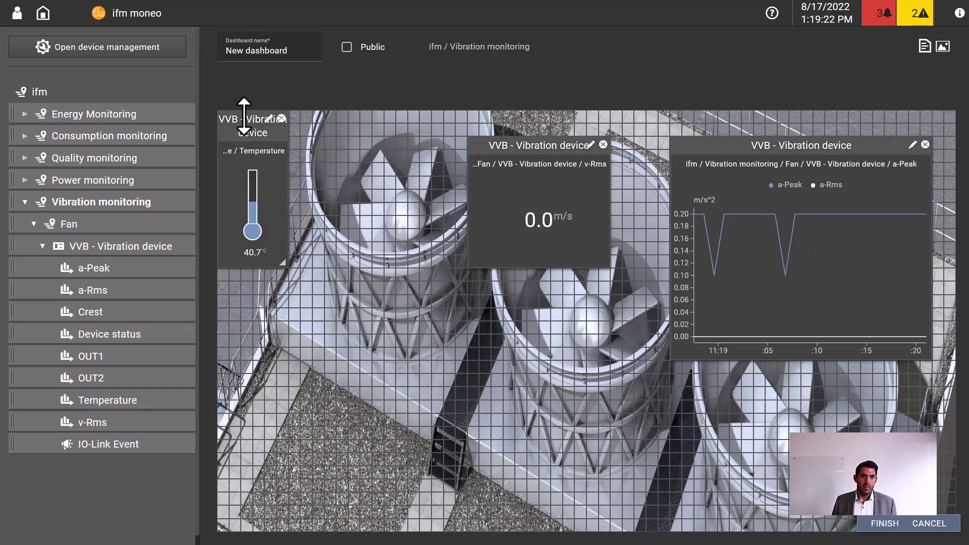
{"action": "left_click_drag", "start_coordinate": [244, 115], "coordinate": [400, 149]}
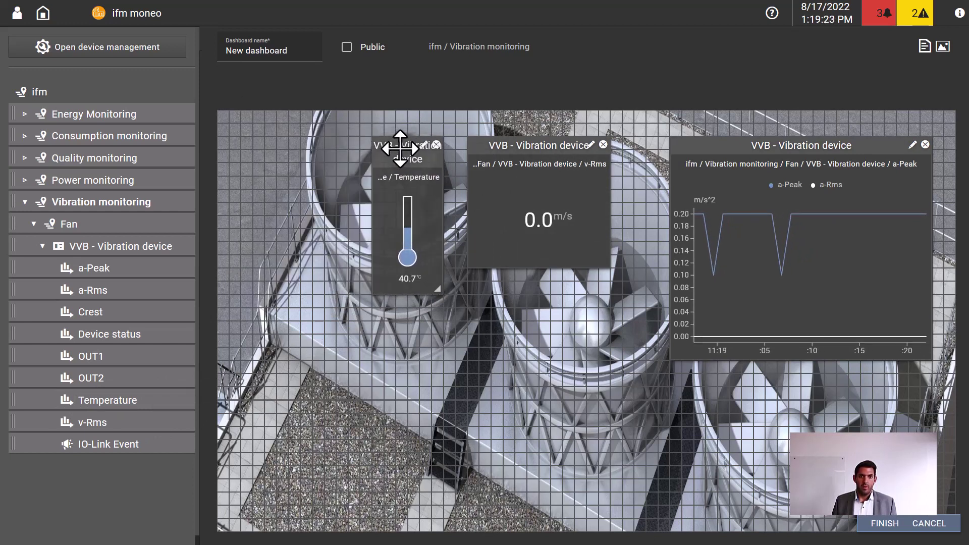
{"action": "left_click", "coordinate": [882, 528]}
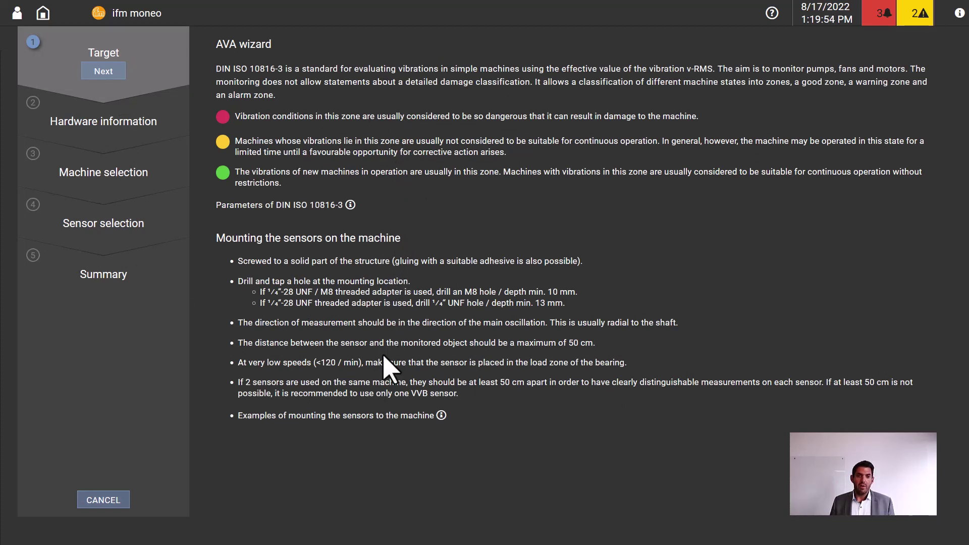
View the sensor mounting examples and the DIN ISO 10816-3 zone table, then close both.
{"action": "left_click", "coordinate": [442, 415]}
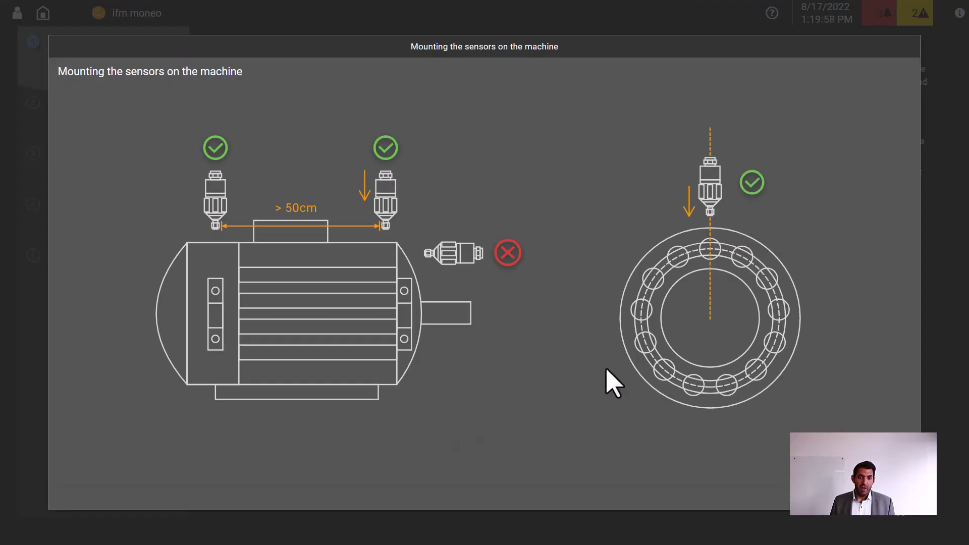
{"action": "left_click", "coordinate": [858, 517]}
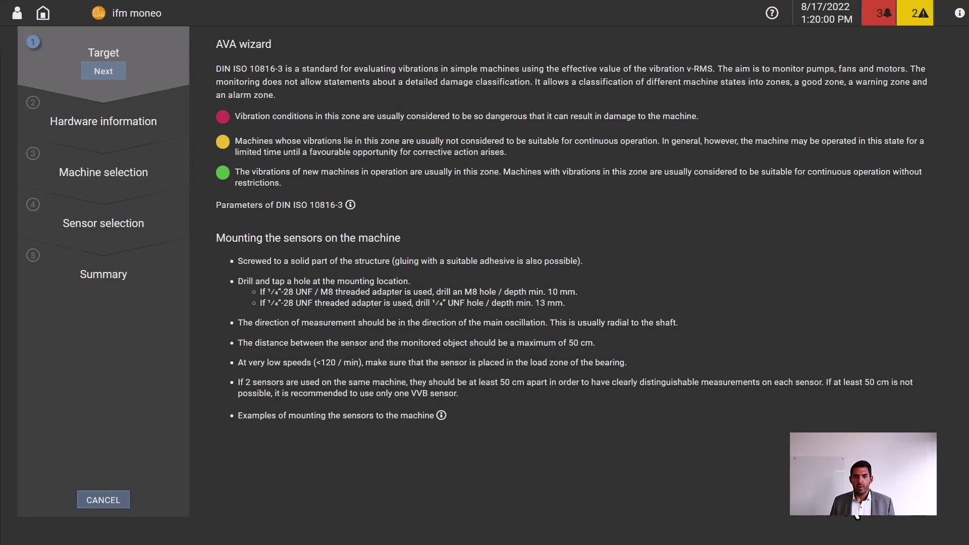
{"action": "left_click", "coordinate": [351, 206]}
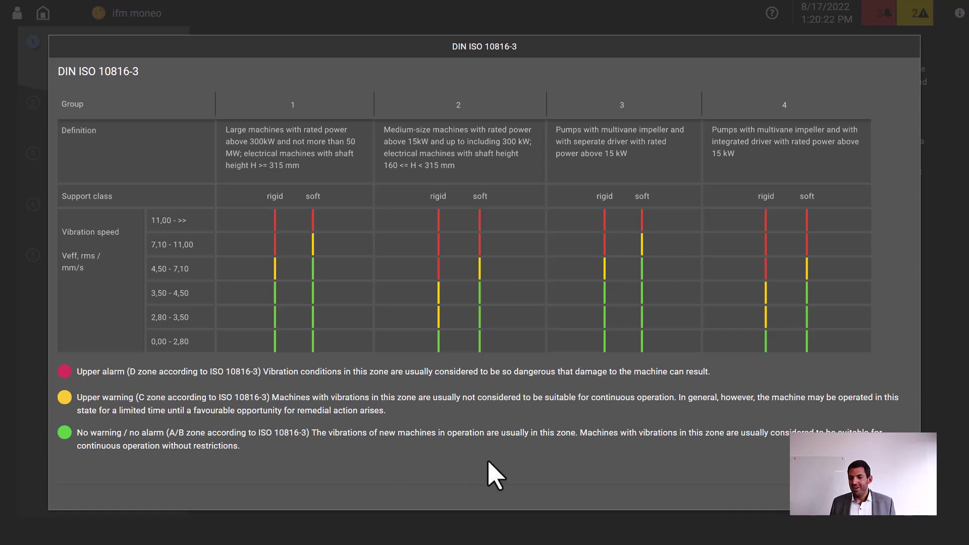
{"action": "left_click", "coordinate": [912, 521]}
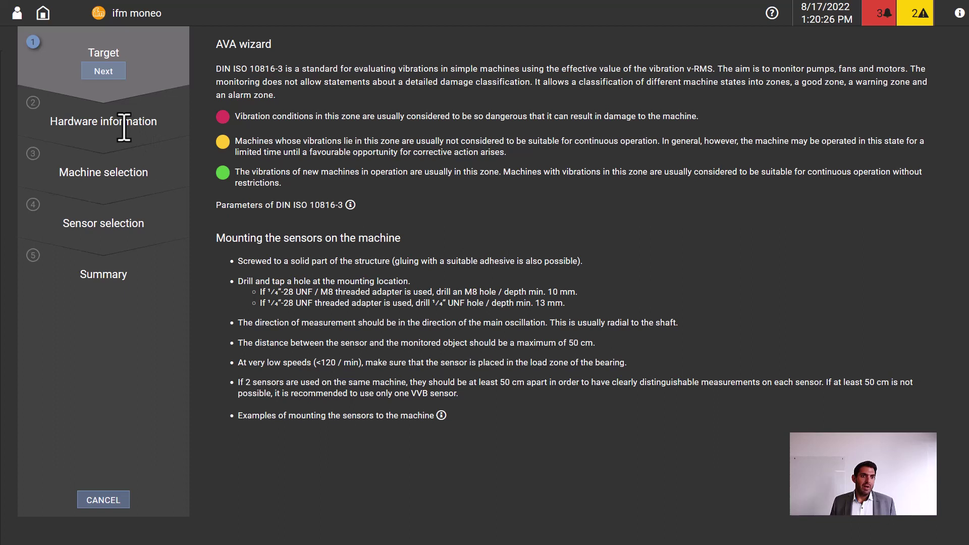
Specify a rigidly mounted axial fan, over 300 kW, at 120–600 rpm.
{"action": "left_click", "coordinate": [104, 71]}
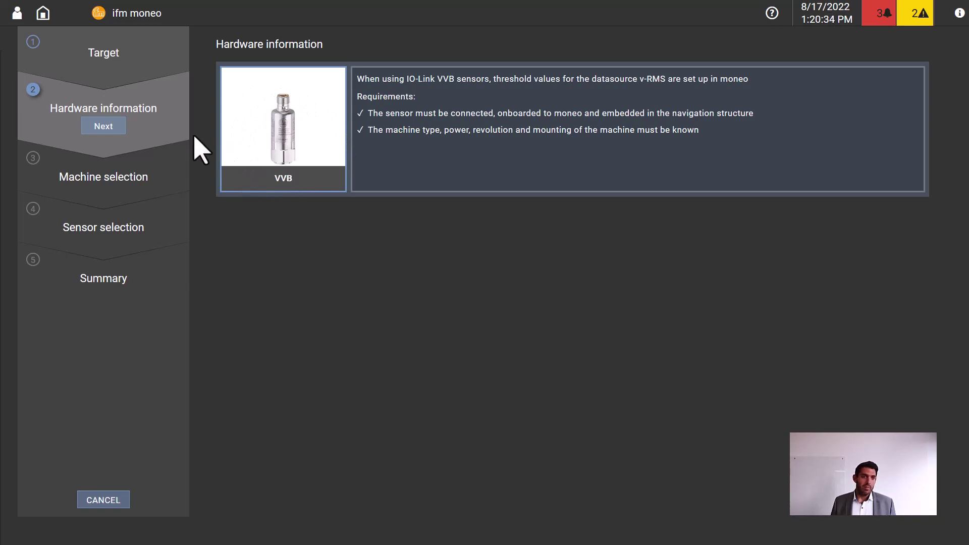
{"action": "left_click", "coordinate": [104, 127]}
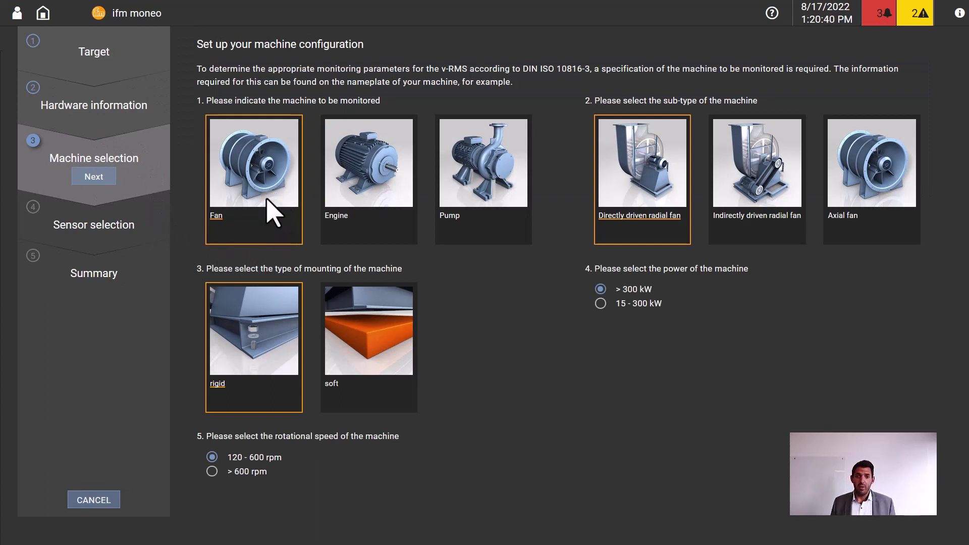
{"action": "left_click", "coordinate": [878, 218]}
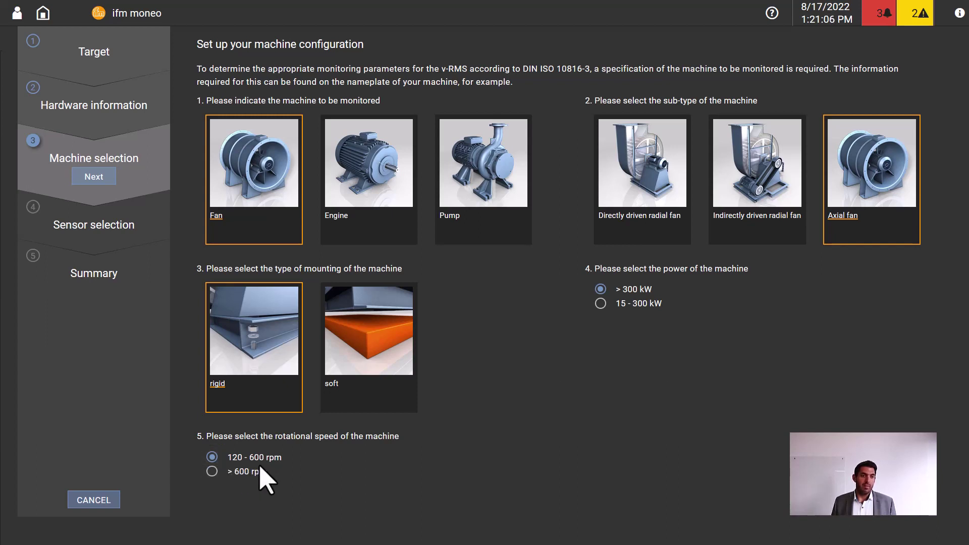
Drop the VVB - Vibration device into the sensor zone and advance to the Summary.
{"action": "left_click", "coordinate": [94, 177]}
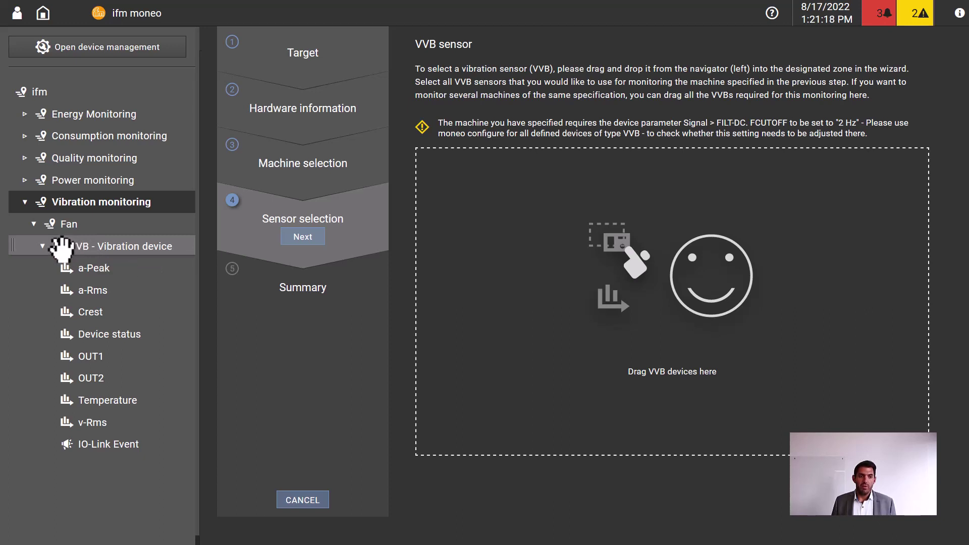
{"action": "left_click_drag", "start_coordinate": [57, 245], "coordinate": [642, 280]}
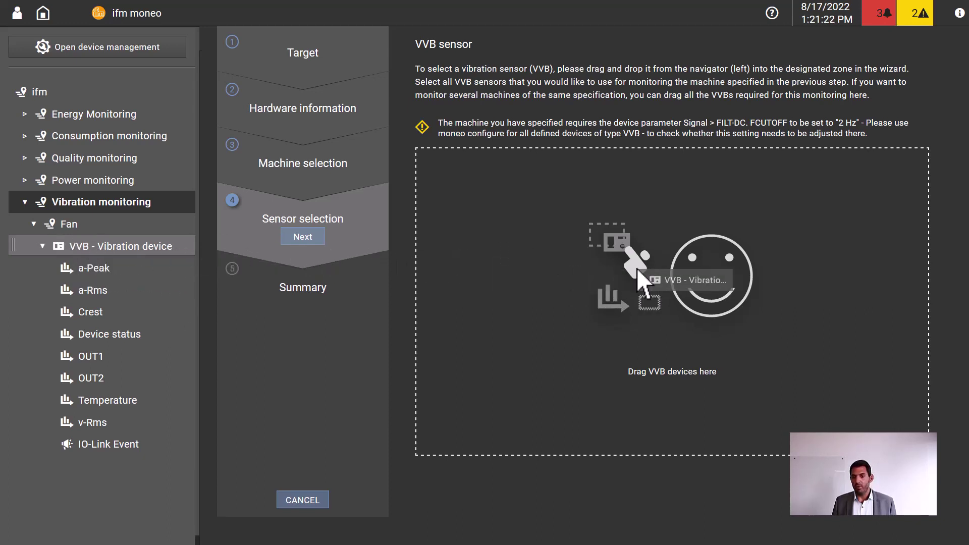
{"action": "left_click_drag", "start_coordinate": [637, 268], "coordinate": [638, 274]}
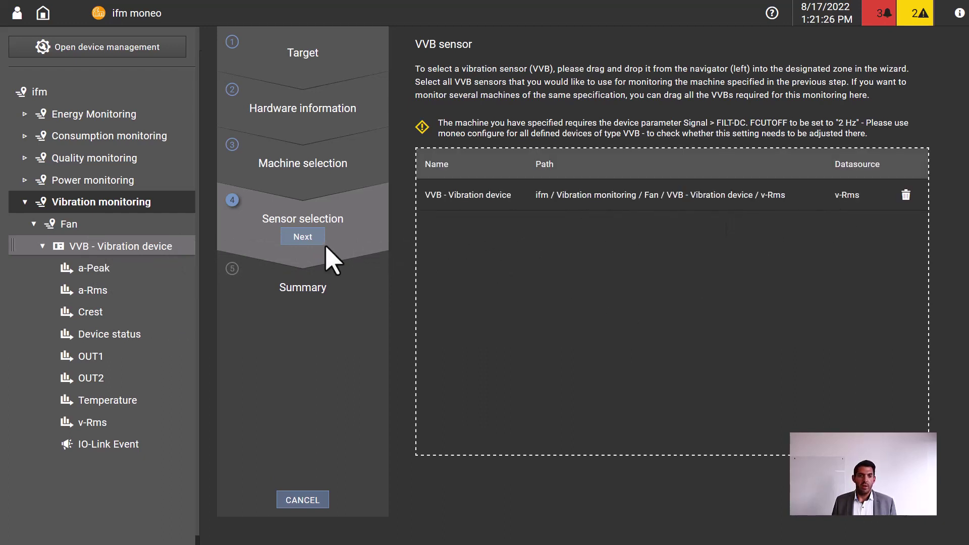
{"action": "left_click", "coordinate": [307, 237]}
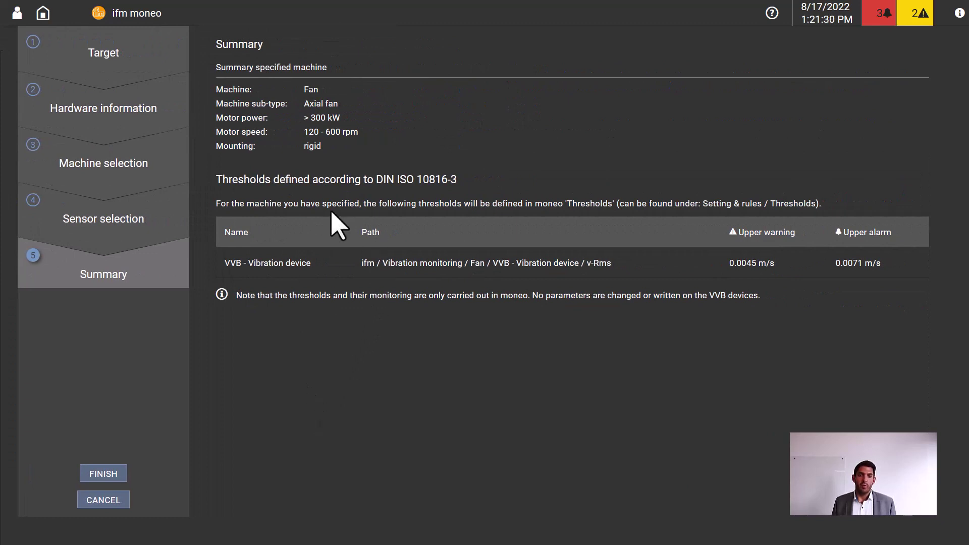
Review the Summary and finish, saving v-Rms warning 0.0045 and alarm 0.0071 m/s.
{"action": "double_click", "coordinate": [227, 89]}
{"action": "left_click", "coordinate": [310, 85]}
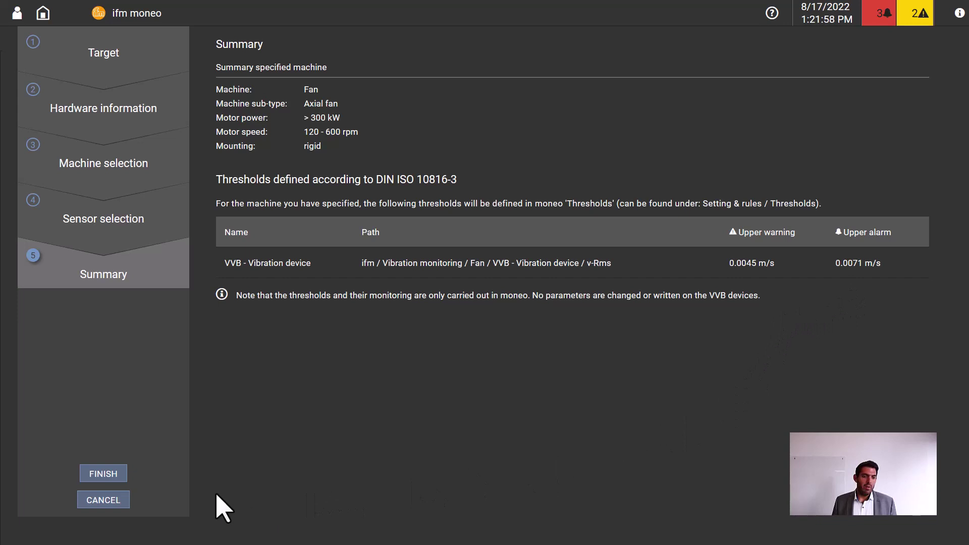
{"action": "left_click", "coordinate": [98, 476]}
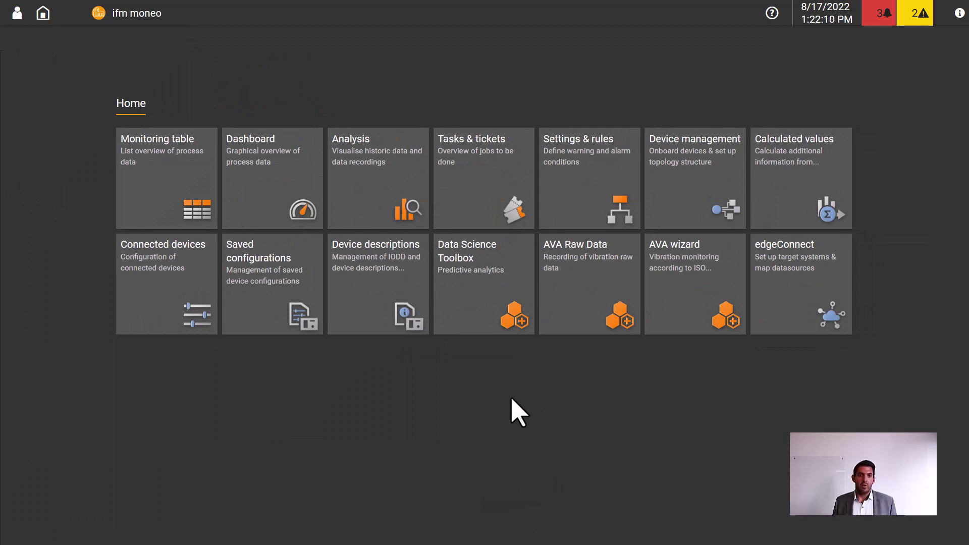
Open the New dashboard tile to view the fan's a-Peak spike and fourth alarm.
{"action": "left_click", "coordinate": [255, 209]}
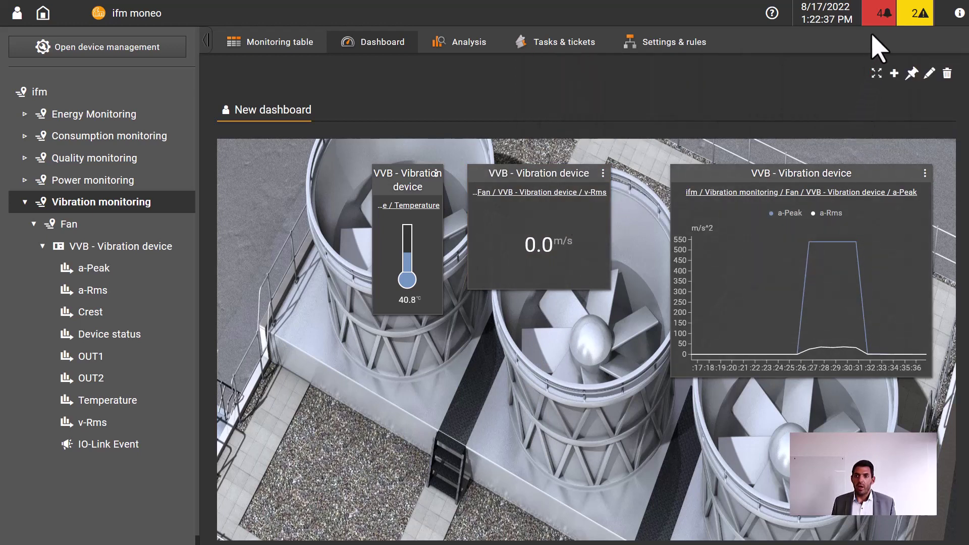
Open the Alarm notifications listing three v-Rms upper alarm threshold violations.
{"action": "left_click", "coordinate": [880, 13]}
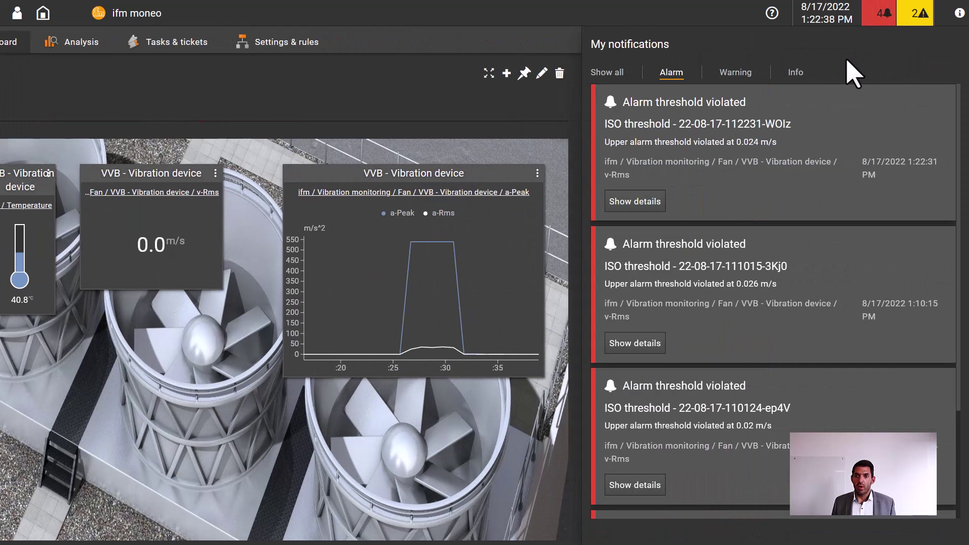